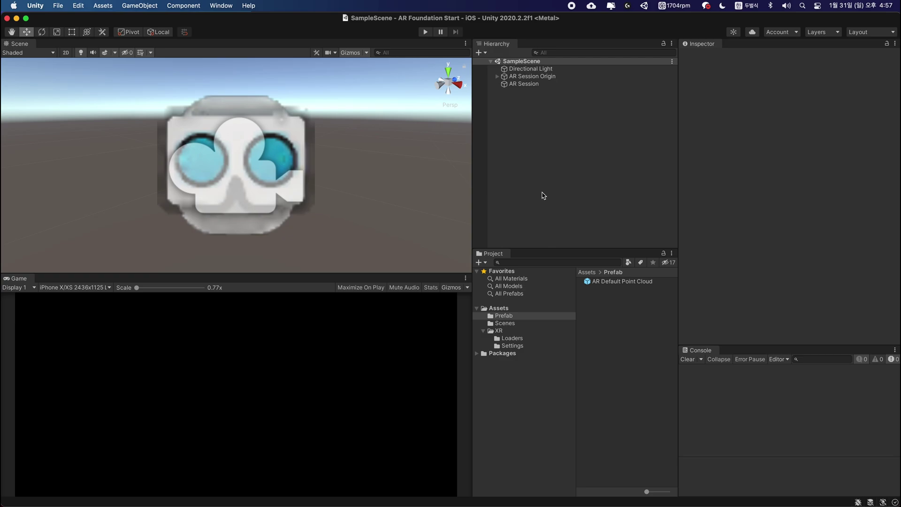
# Step: Delete the AR Default Point Cloud prefab from Prefab and collapse the XR folder
pyautogui.click(610, 284)
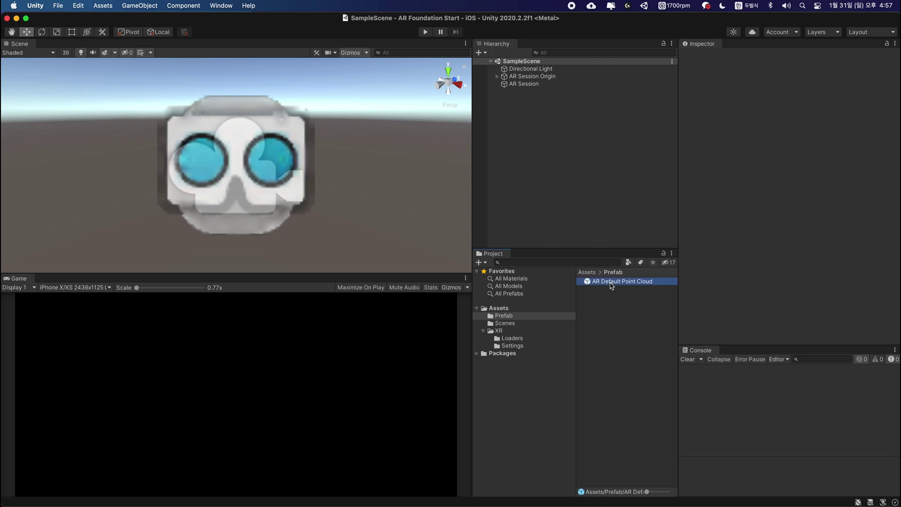
pyautogui.press('super+BackSpace')
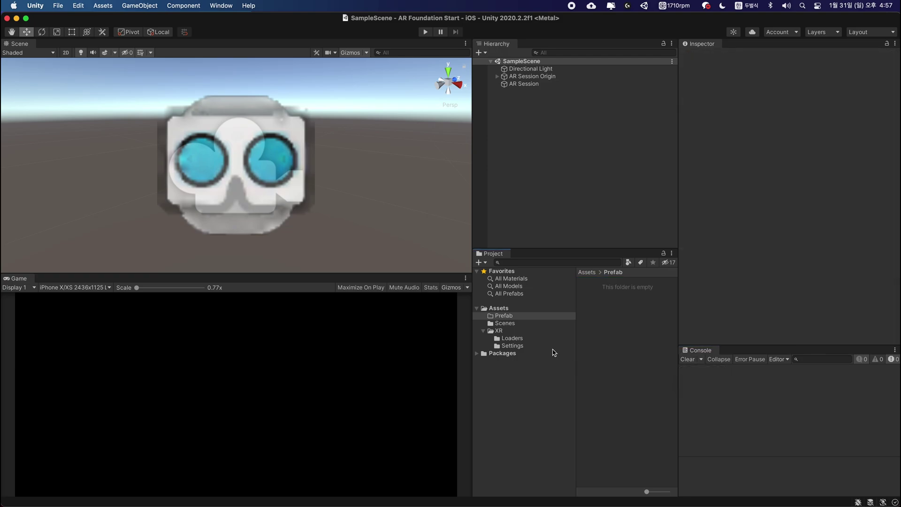
pyautogui.click(484, 330)
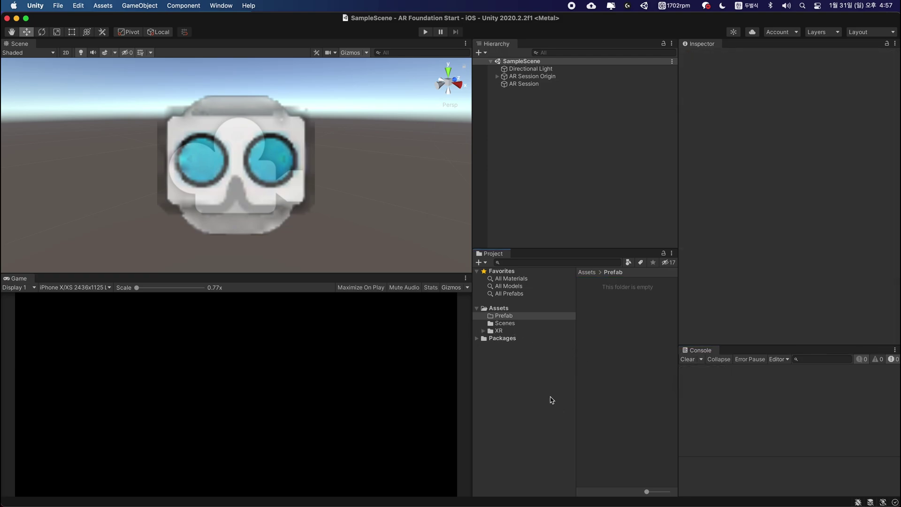
# Step: Create an AR Default Point Cloud from the Hierarchy's XR menu and select it
pyautogui.rightClick(539, 186)
pyautogui.click(553, 162)
pyautogui.rightClick(554, 163)
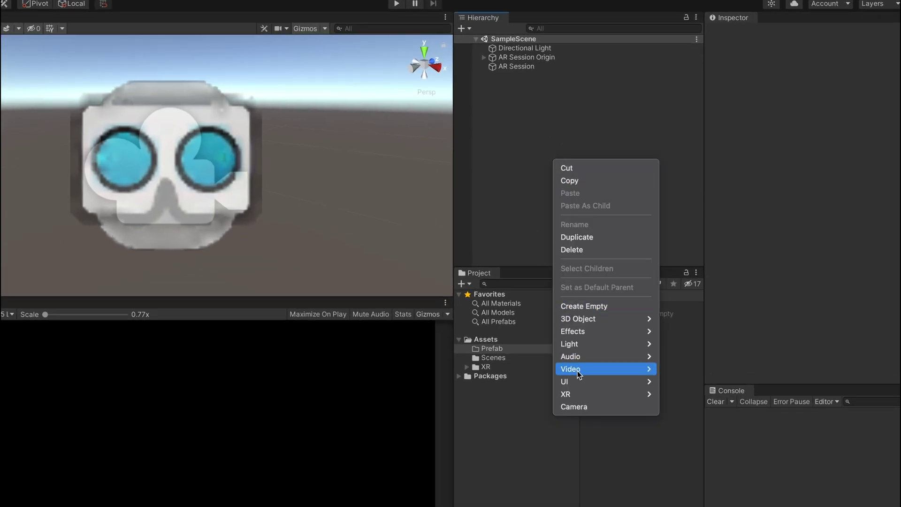
pyautogui.moveTo(583, 357)
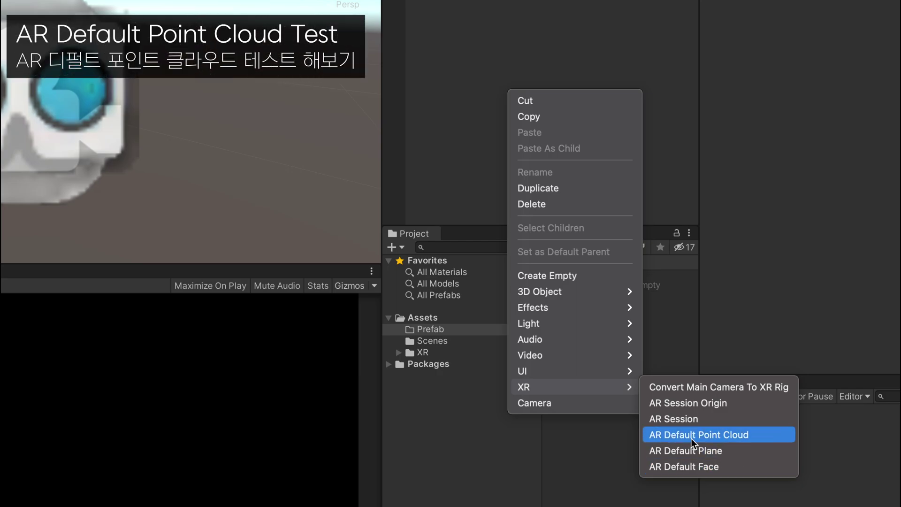
pyautogui.click(722, 436)
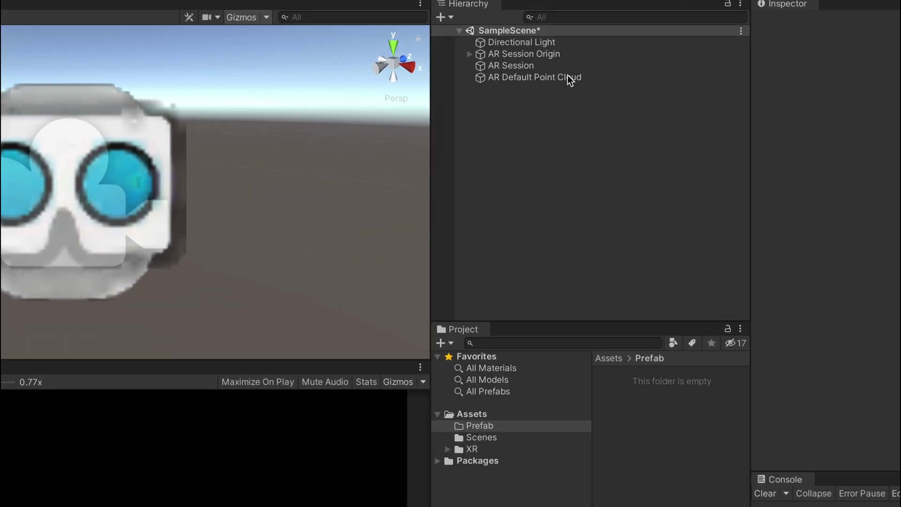
pyautogui.click(568, 76)
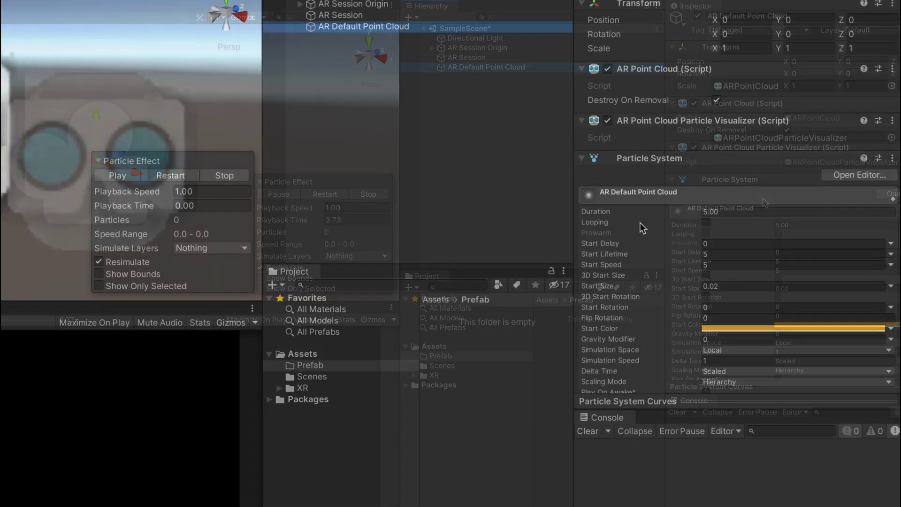
pyautogui.scroll(2, 648, 105)
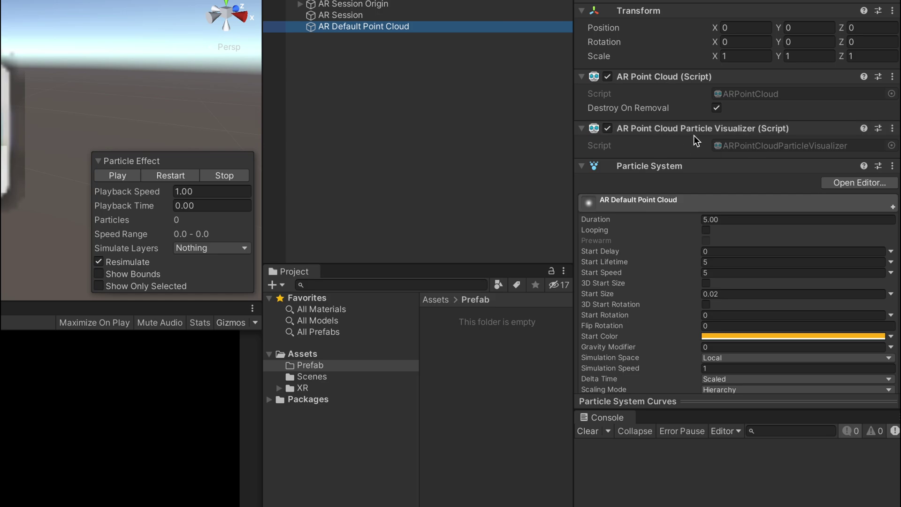
pyautogui.scroll(-1, 684, 207)
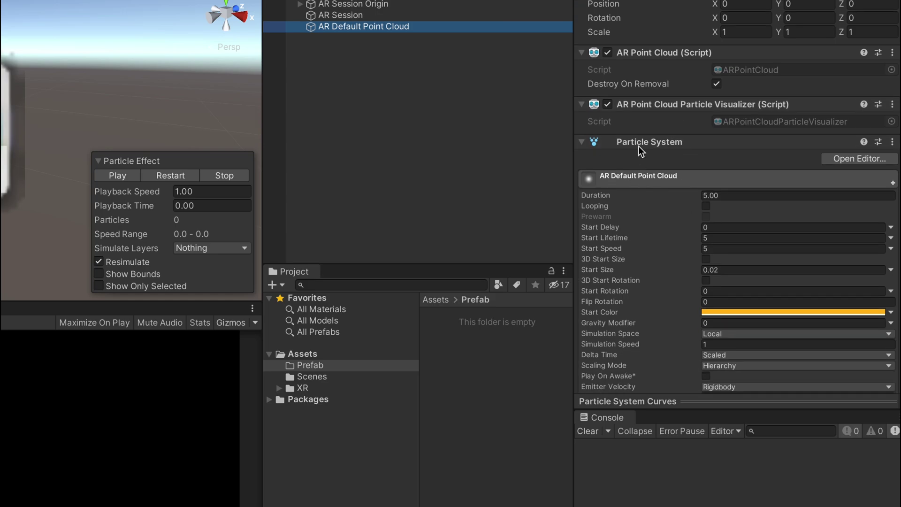
pyautogui.scroll(-2, 723, 206)
pyautogui.scroll(-15, 732, 225)
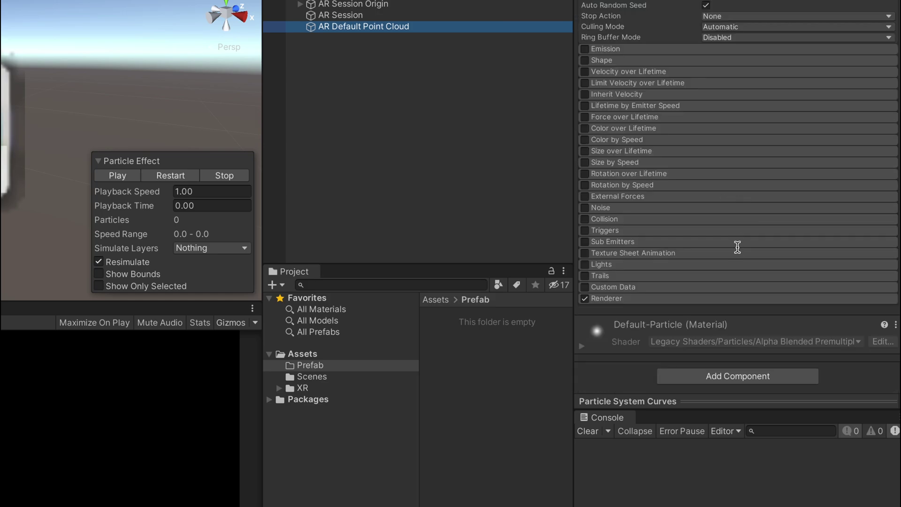
pyautogui.scroll(18, 735, 249)
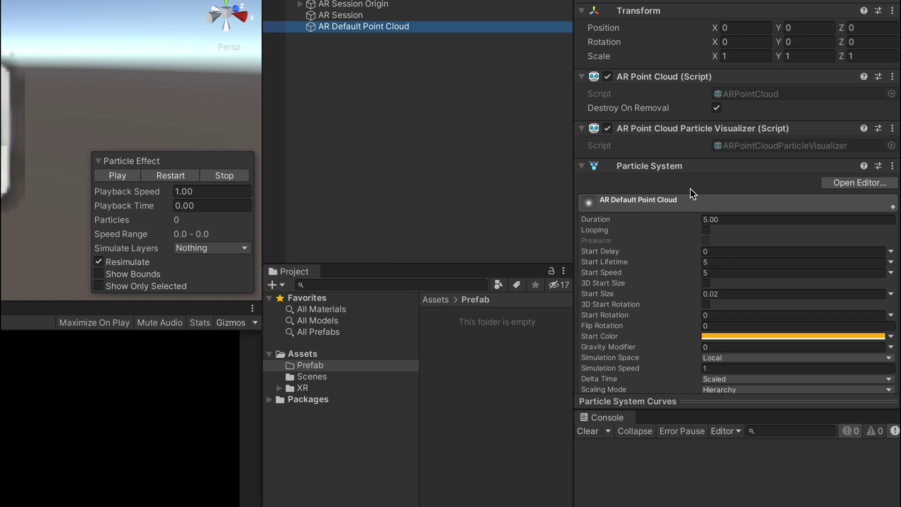
pyautogui.scroll(-2, 728, 223)
pyautogui.scroll(2, 708, 238)
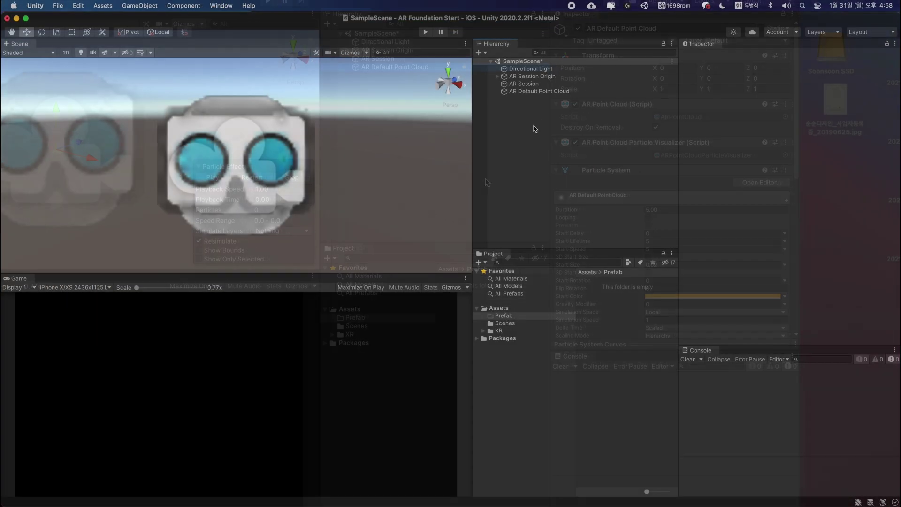
# Step: Add an AR Point Cloud Manager to AR Session Origin via a 'point' component search
pyautogui.click(551, 76)
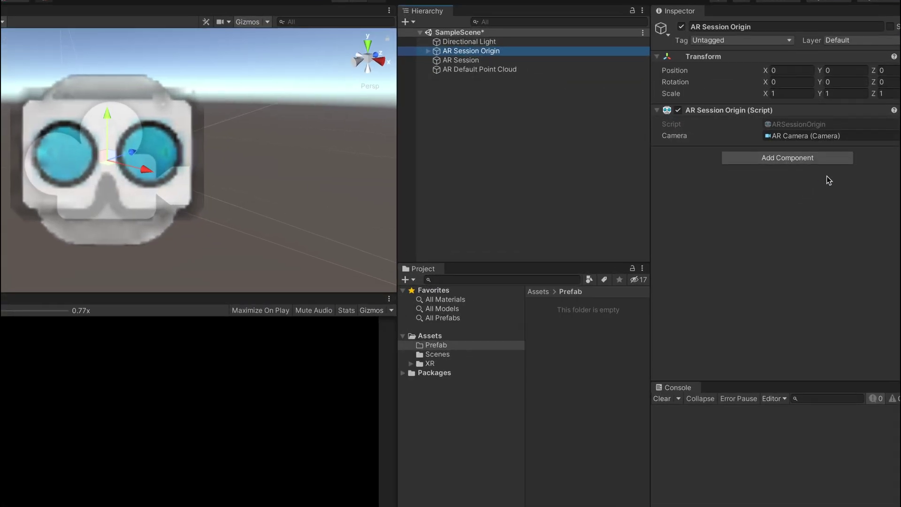
pyautogui.click(770, 164)
pyautogui.write('arse')
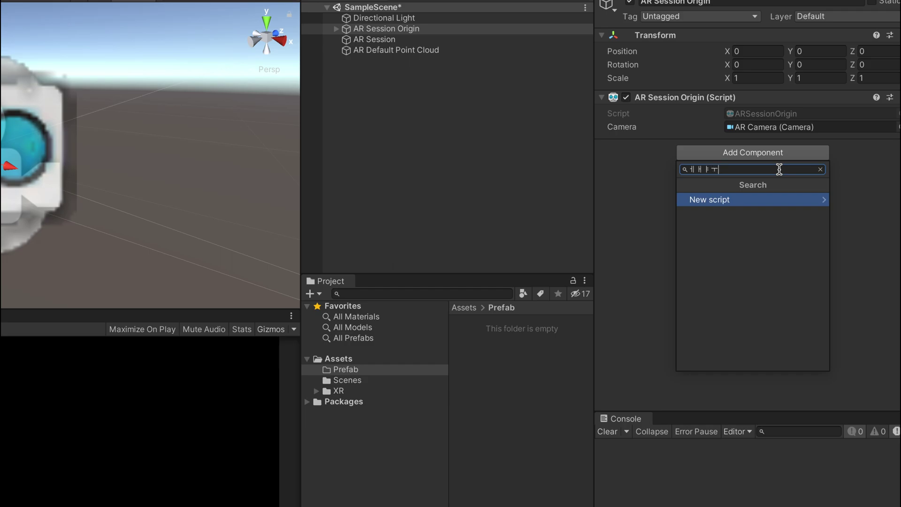
pyautogui.press('BackSpace')
pyautogui.press('BackSpace')
pyautogui.press('BackSpace')
pyautogui.press('BackSpace')
pyautogui.write('ㅔ')
pyautogui.press('BackSpace')
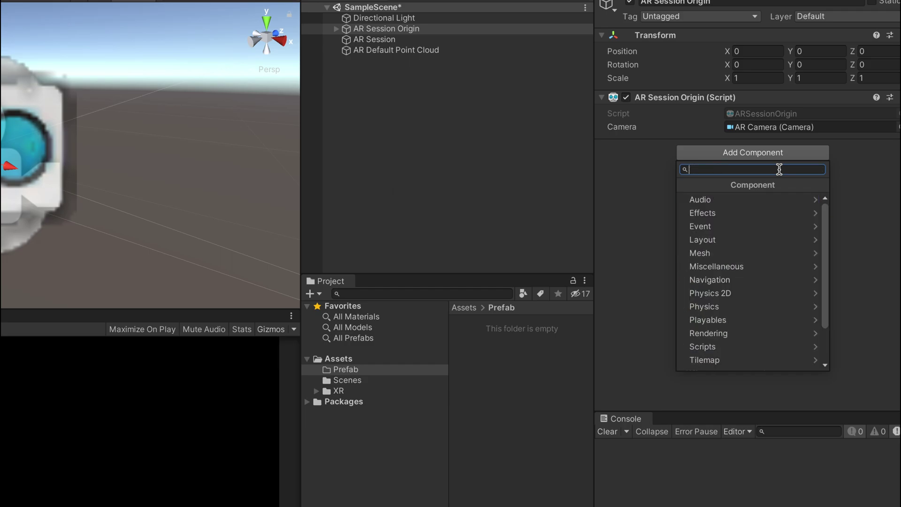
pyautogui.write('point')
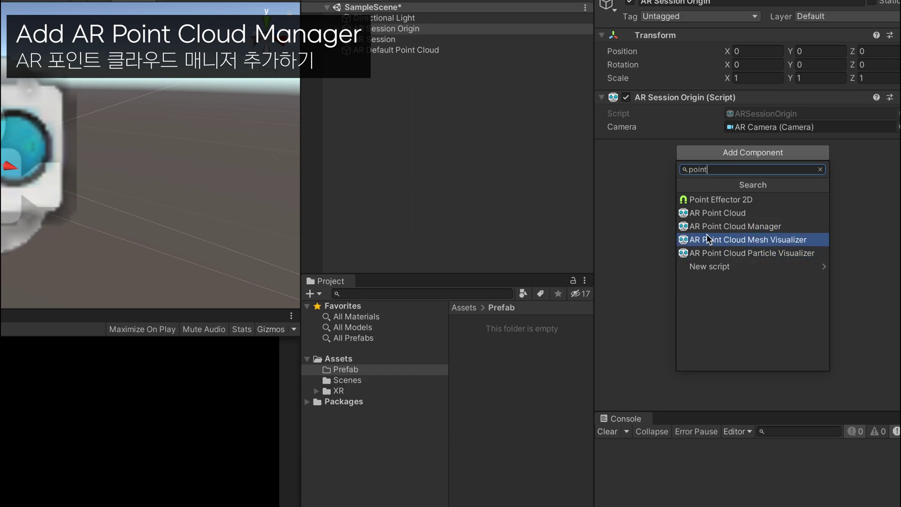
pyautogui.click(754, 228)
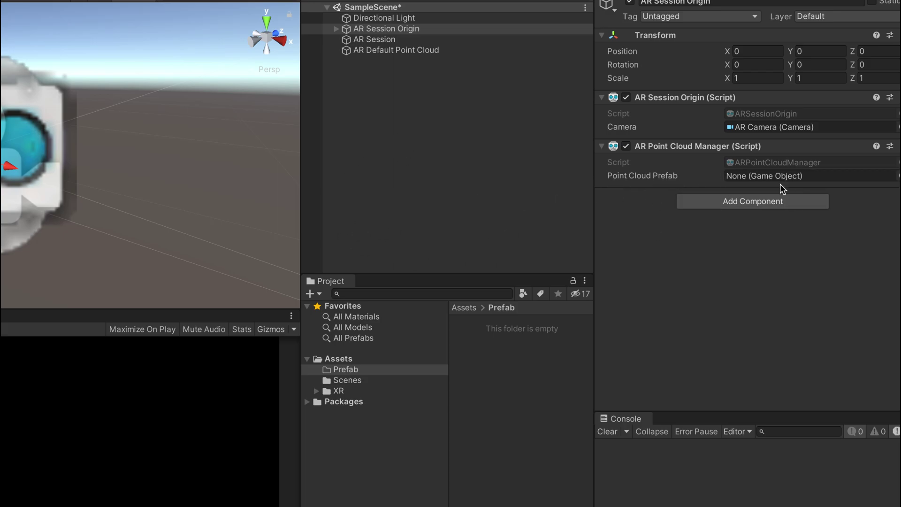
pyautogui.click(397, 51)
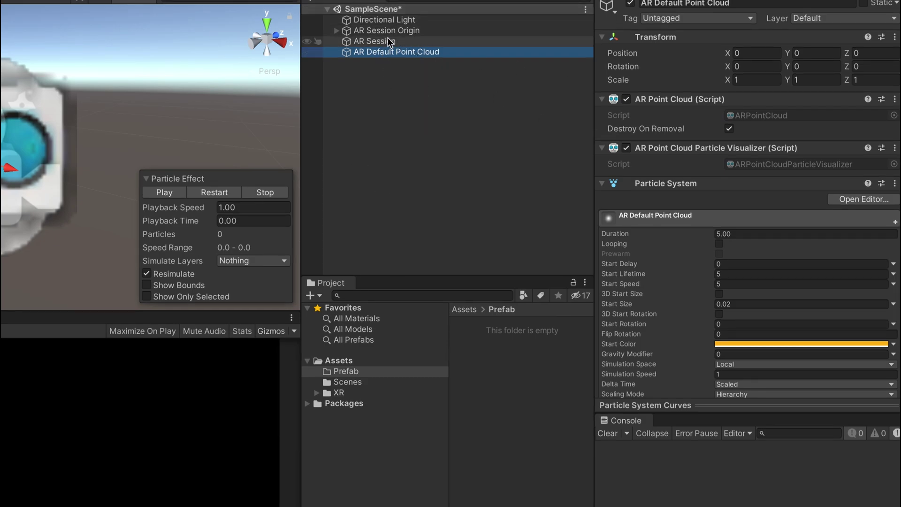
pyautogui.click(399, 30)
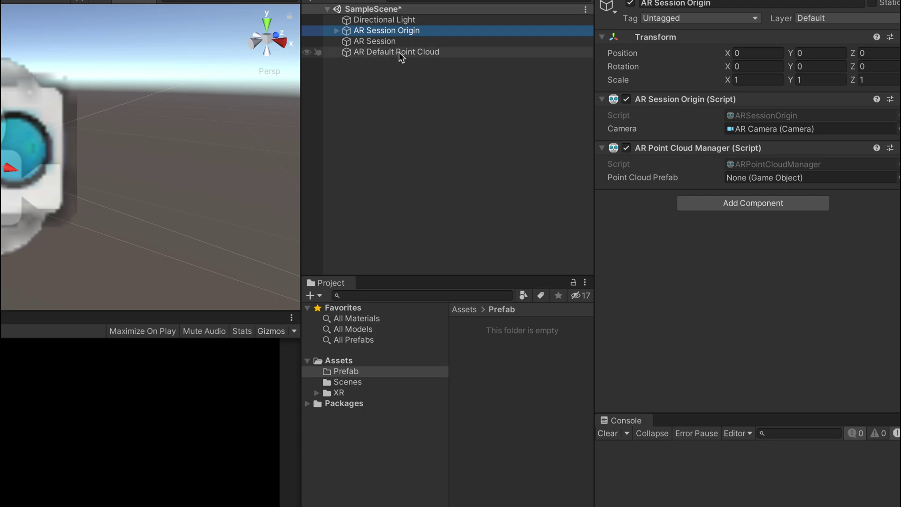
# Step: Save the scene's AR Default Point Cloud as a prefab in Assets/Prefab
pyautogui.click(361, 361)
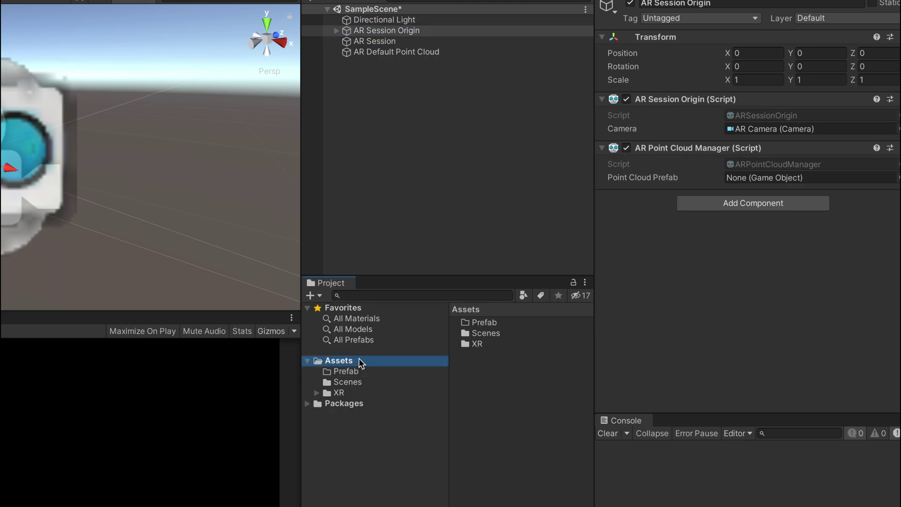
pyautogui.doubleClick(510, 324)
pyautogui.moveTo(392, 51)
pyautogui.mouseDown()
pyautogui.moveTo(537, 403)
pyautogui.moveTo(531, 397)
pyautogui.mouseUp()
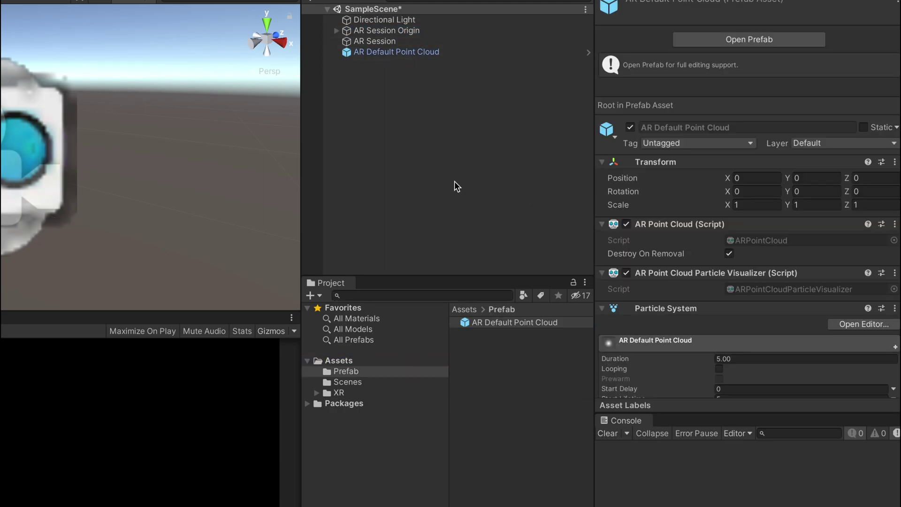
# Step: Delete it from the scene and assign the prefab as AR Session Origin's Point Cloud Prefab
pyautogui.click(401, 52)
pyautogui.press('Delete')
pyautogui.click(402, 30)
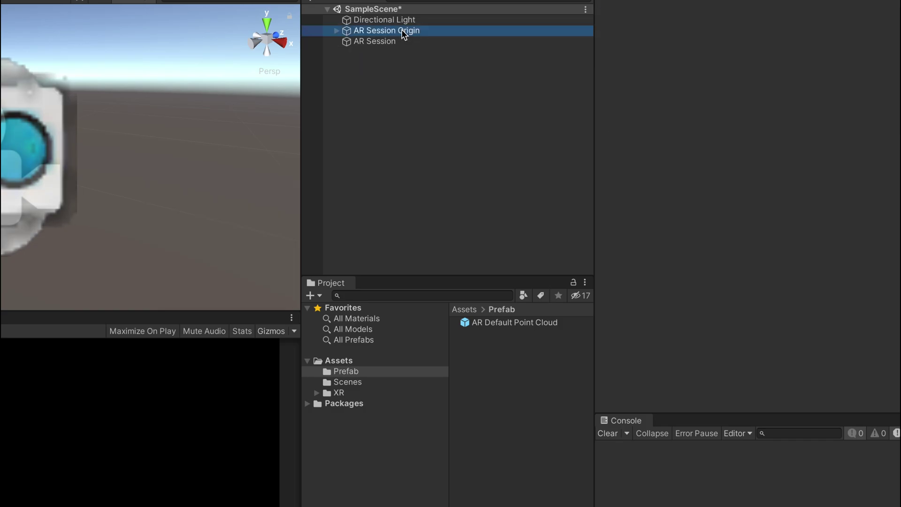
pyautogui.moveTo(526, 322); pyautogui.dragTo(776, 179)
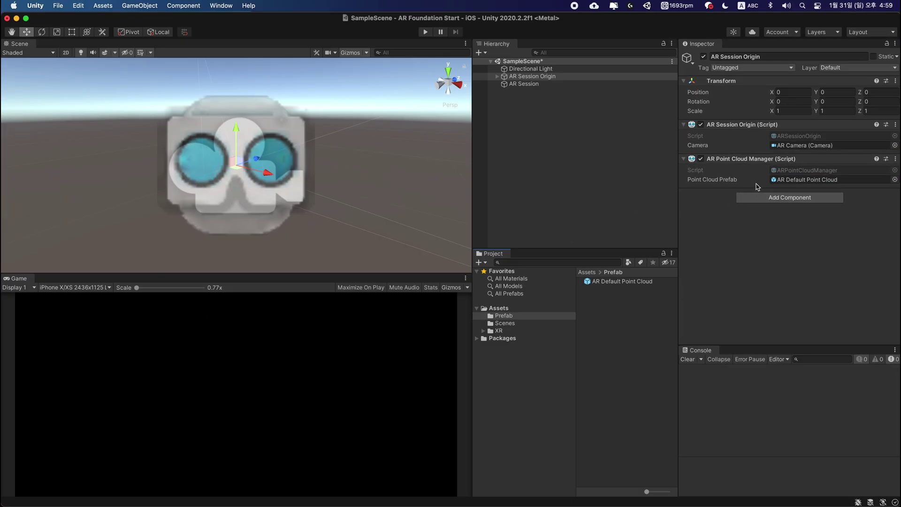
pyautogui.moveTo(728, 184)
# Step: Go from Build Settings to iOS Player Settings and edit the Camera Usage Description field
pyautogui.click(59, 9)
pyautogui.click(253, 24)
pyautogui.click(57, 7)
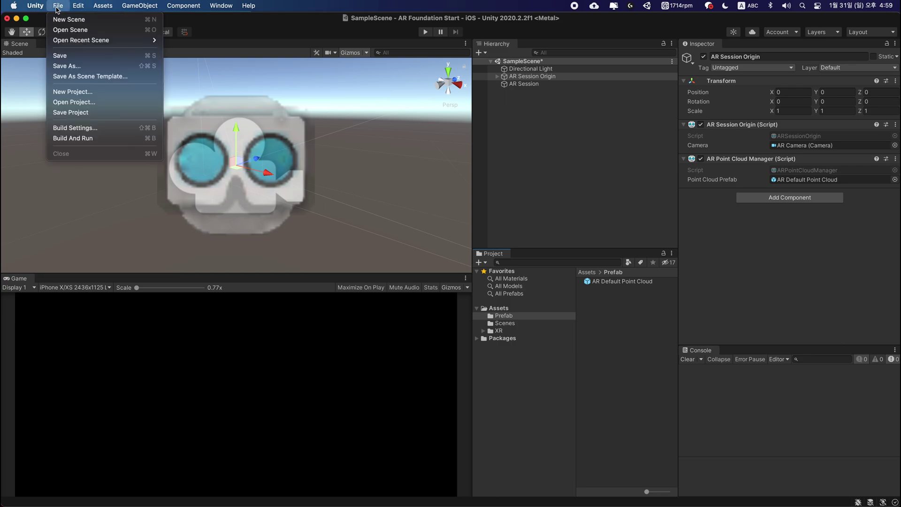
pyautogui.click(75, 128)
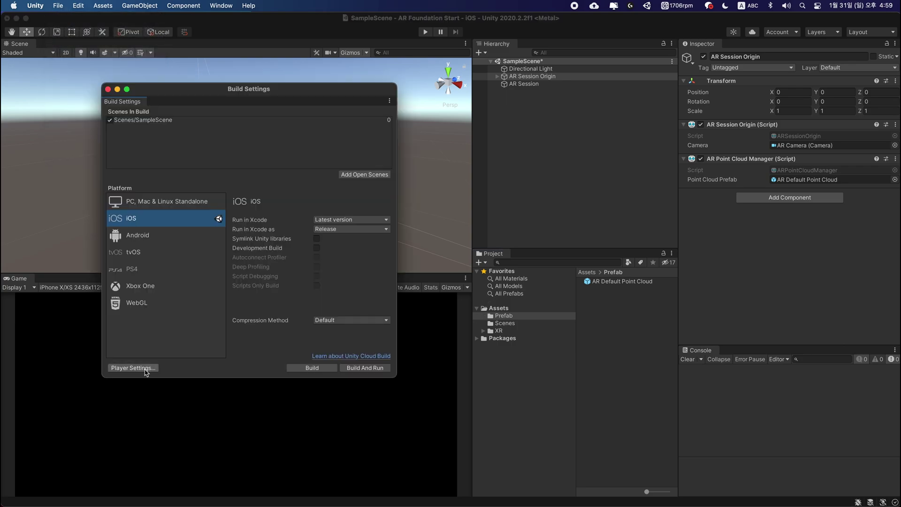
pyautogui.click(137, 368)
pyautogui.scroll(-10, 469, 212)
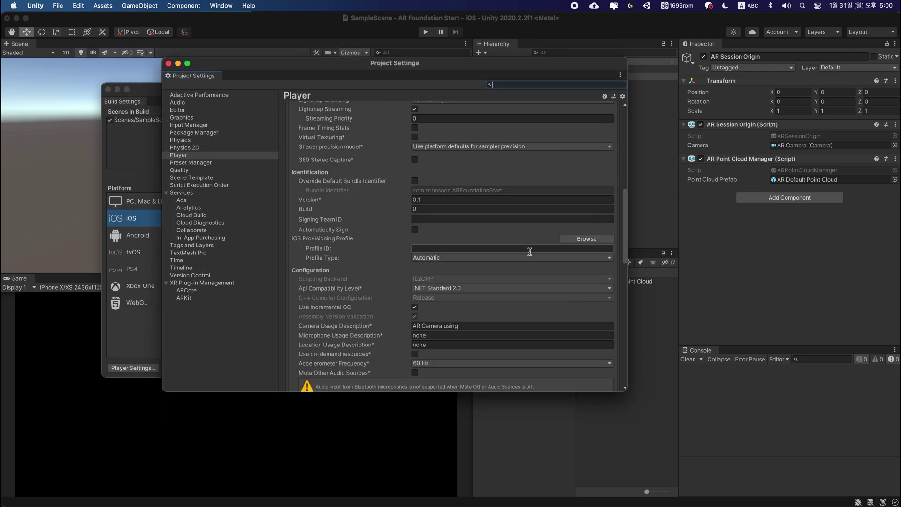
pyautogui.scroll(10, 529, 266)
pyautogui.scroll(5, 529, 264)
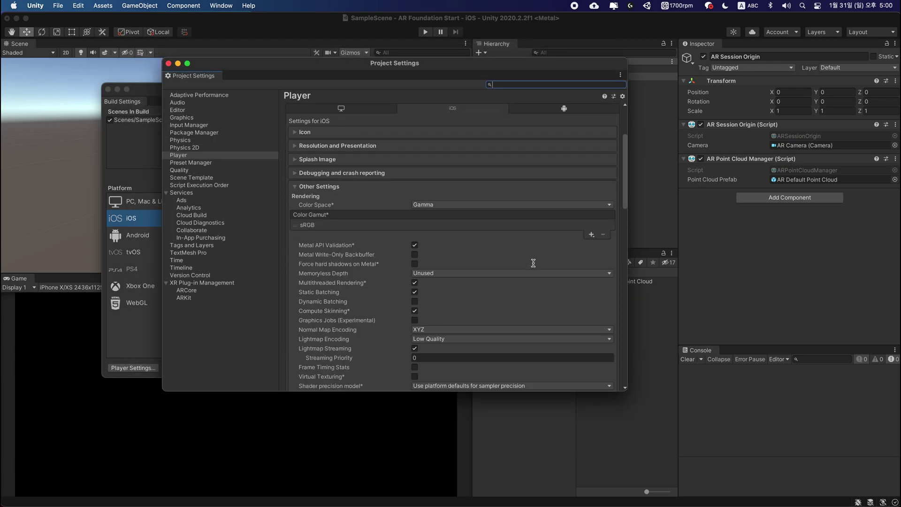
pyautogui.scroll(-20, 531, 263)
pyautogui.scroll(-3, 434, 192)
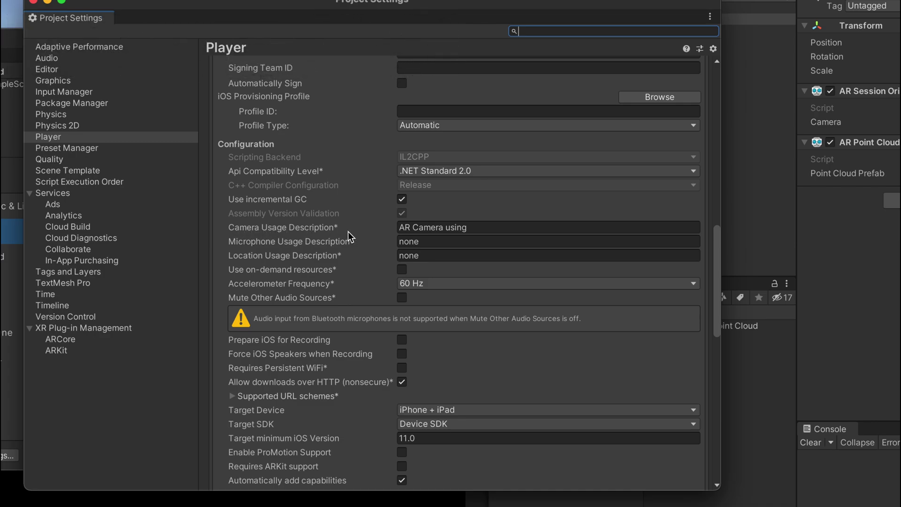
pyautogui.moveTo(348, 232)
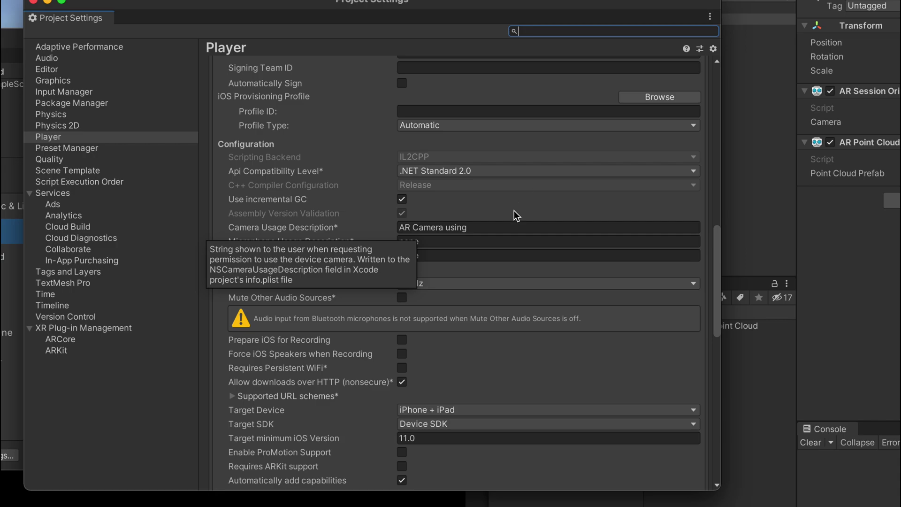
pyautogui.click(510, 228)
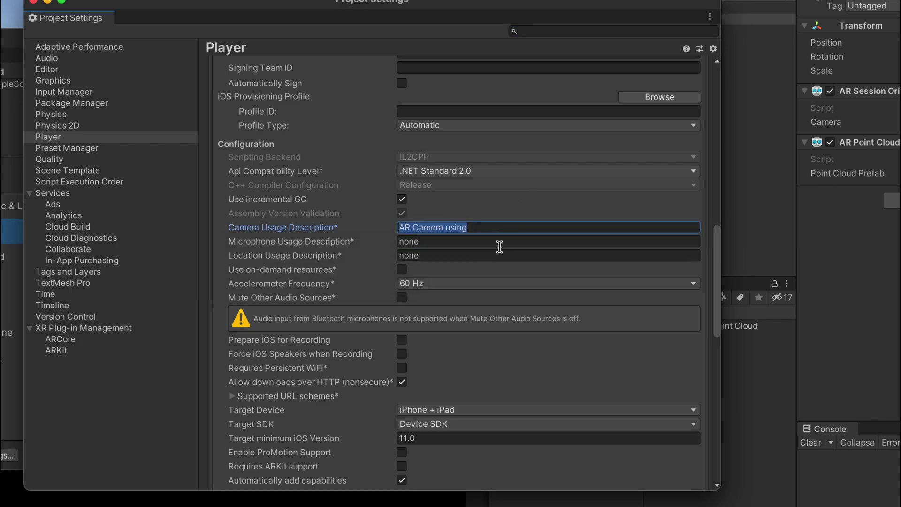
# Step: Edit the Microphone Usage Description field, then right-click in the Hierarchy
pyautogui.click(499, 242)
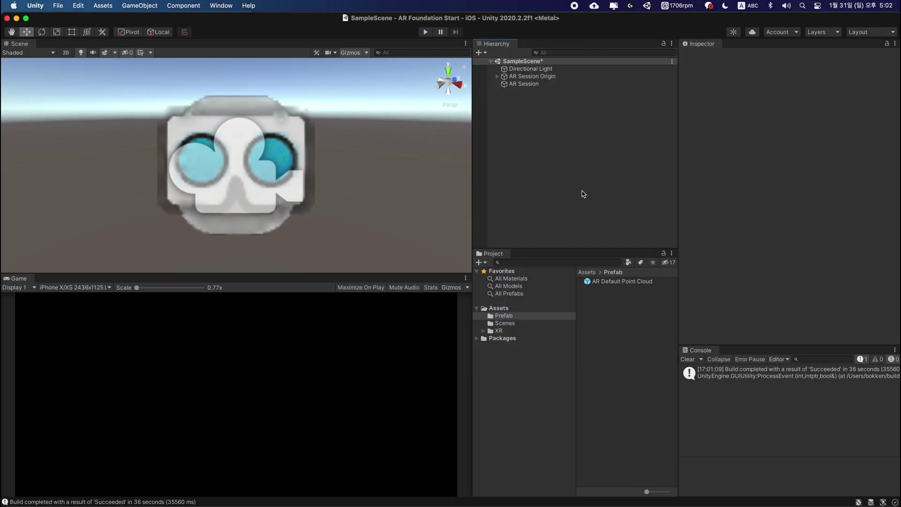
pyautogui.rightClick(562, 140)
# Step: Create an AR Default Plane object from the Hierarchy's XR menu and select it
pyautogui.moveTo(614, 332)
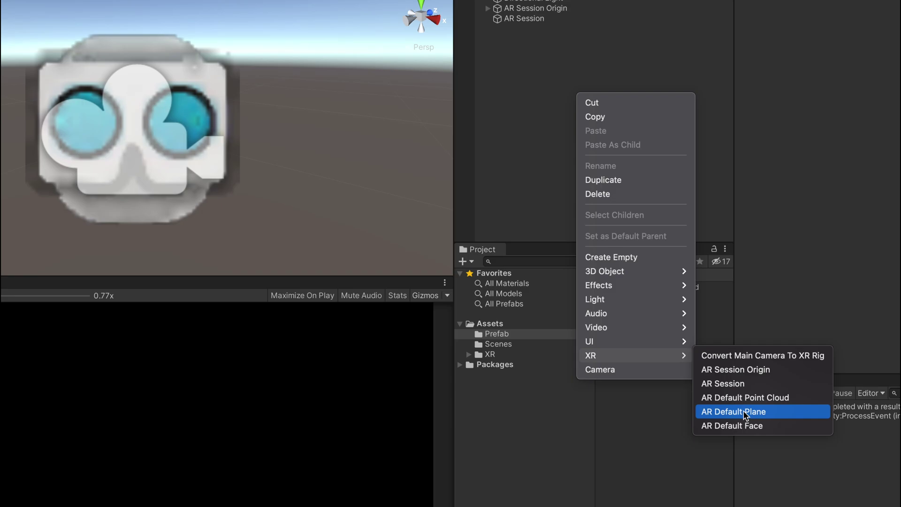
pyautogui.click(746, 415)
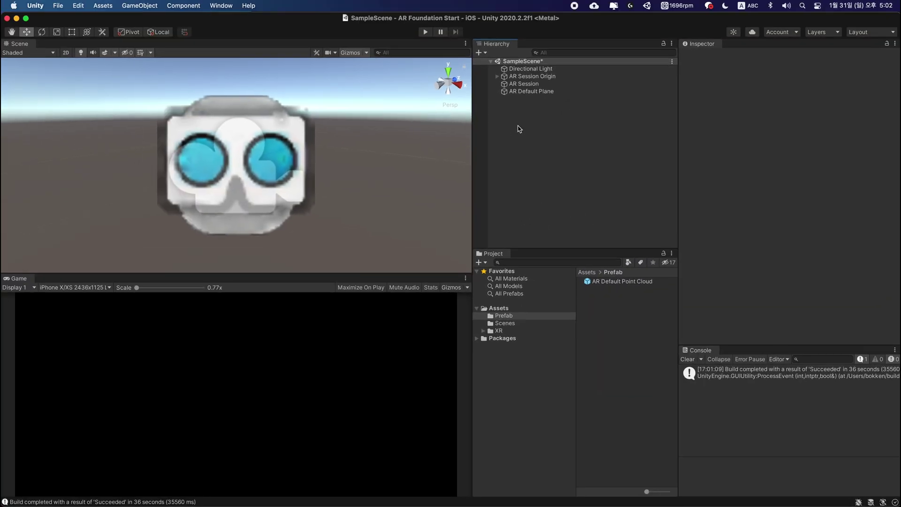
pyautogui.click(539, 92)
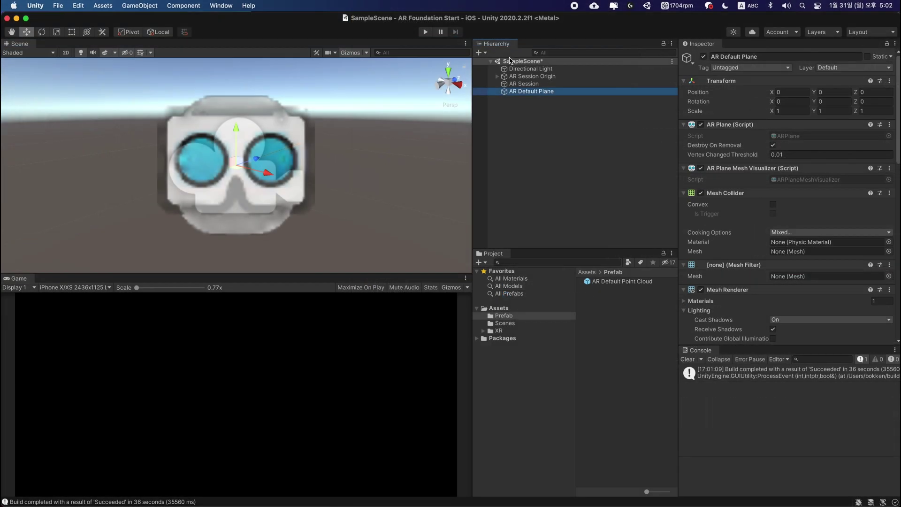
# Step: Add an AR Plane Manager to AR Session Origin via a 'plane' component search
pyautogui.click(525, 78)
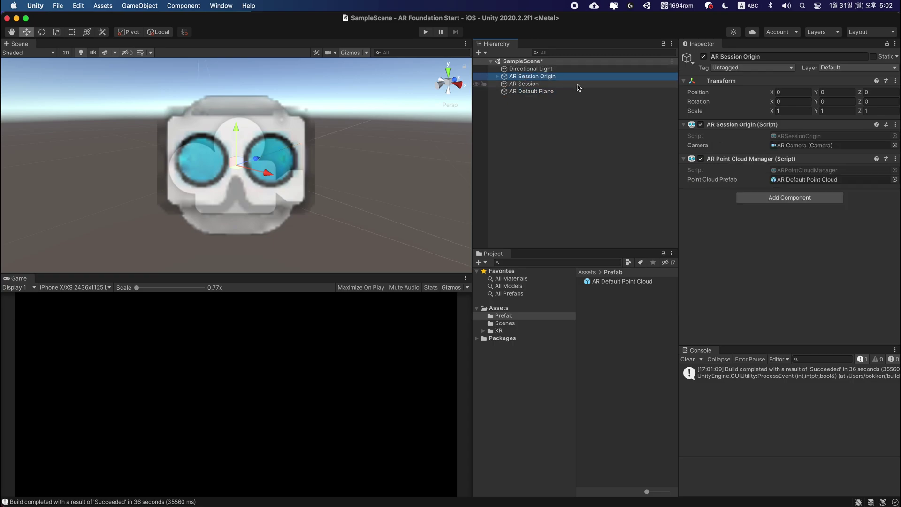
pyautogui.click(772, 197)
pyautogui.write('plane')
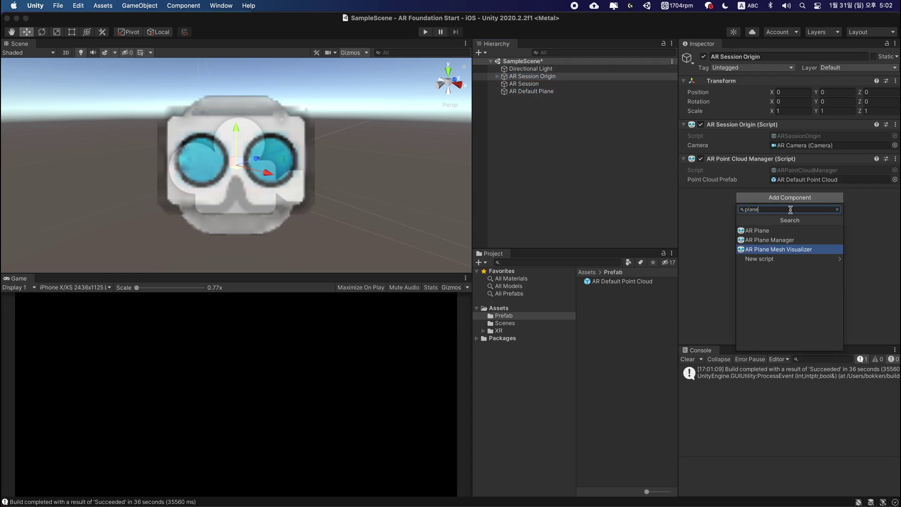
pyautogui.click(788, 240)
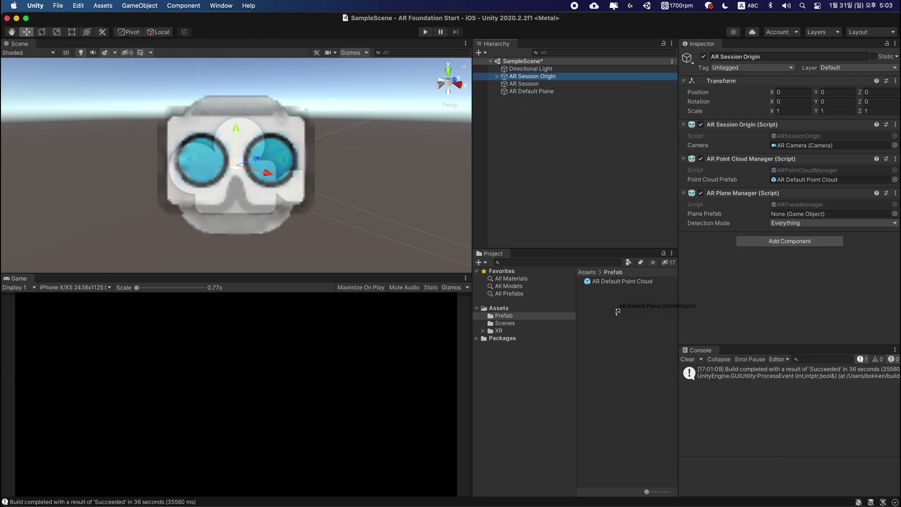
# Step: Save AR Default Plane as a prefab, delete it, and assign it as Plane Prefab
pyautogui.moveTo(526, 92); pyautogui.dragTo(617, 311)
pyautogui.click(566, 141)
pyautogui.click(540, 92)
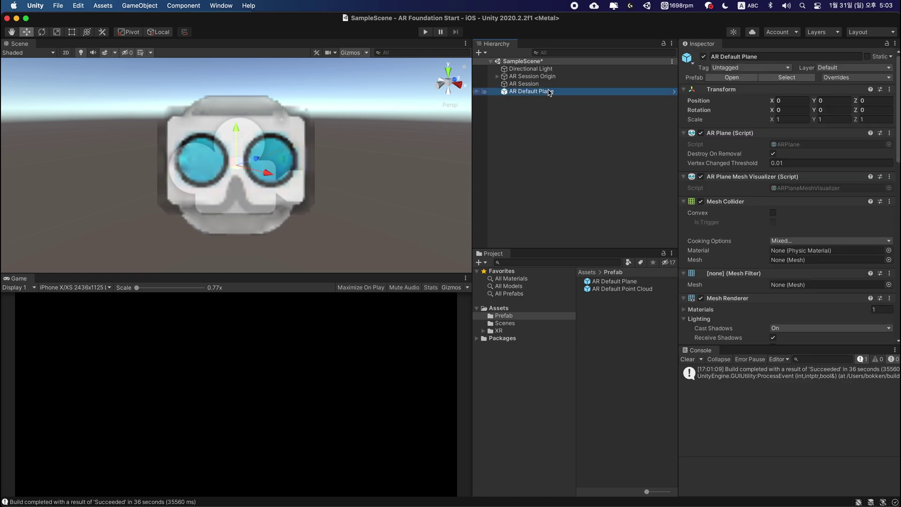
pyautogui.press('super+BackSpace')
pyautogui.click(552, 77)
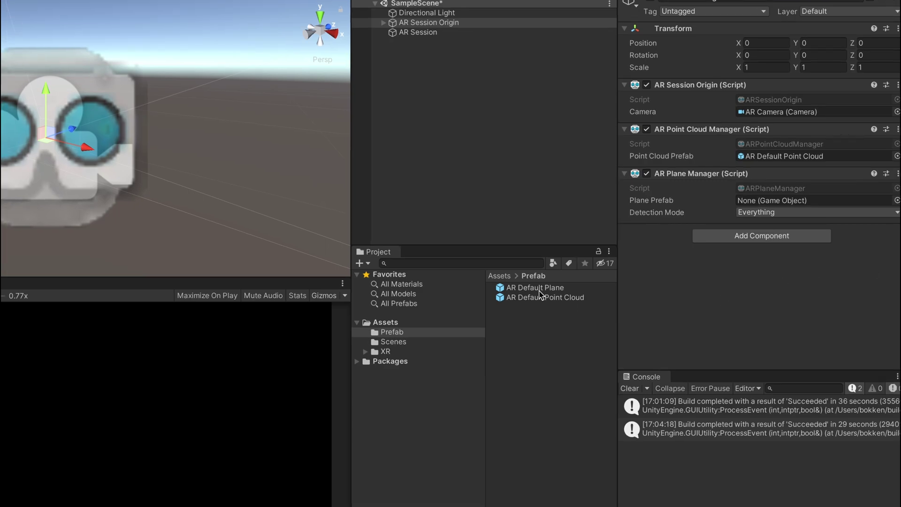
pyautogui.moveTo(537, 292); pyautogui.dragTo(774, 201)
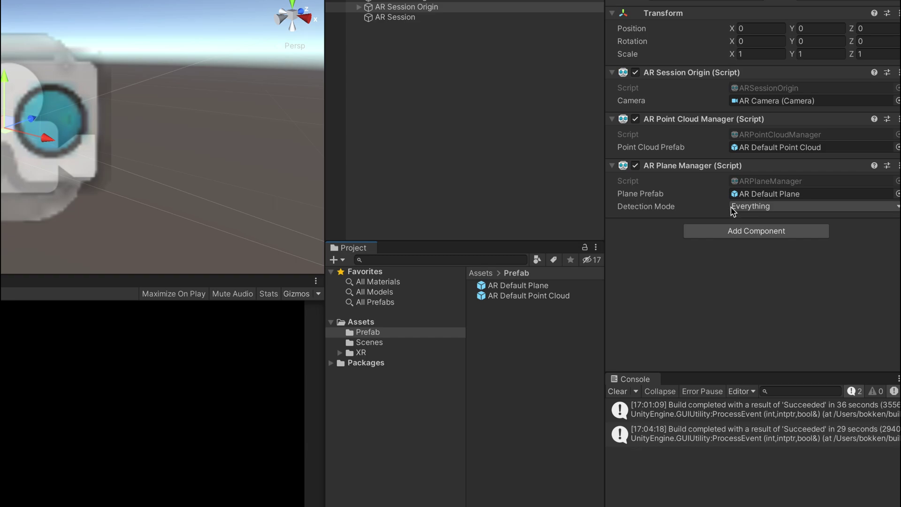
# Step: Toggle the plane Detection Mode options, leave it on Everything, and start Build And Run
pyautogui.click(771, 212)
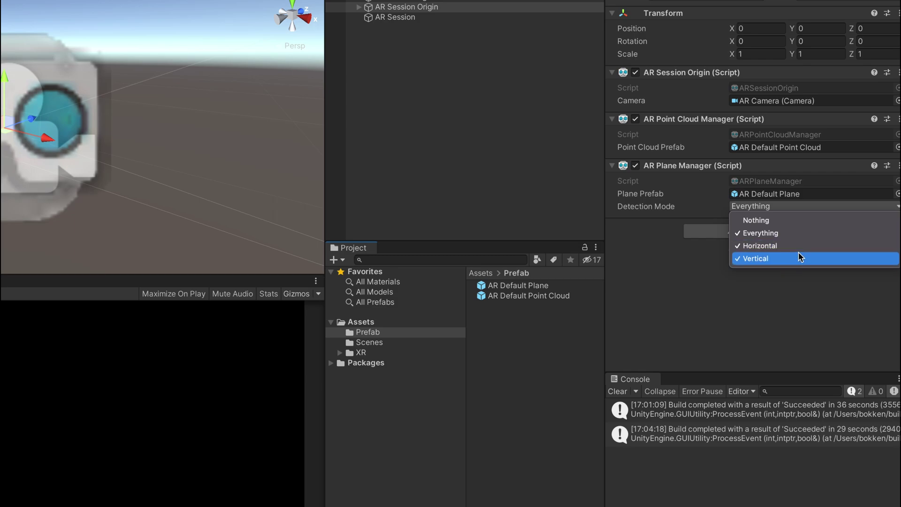
pyautogui.click(797, 246)
pyautogui.click(787, 206)
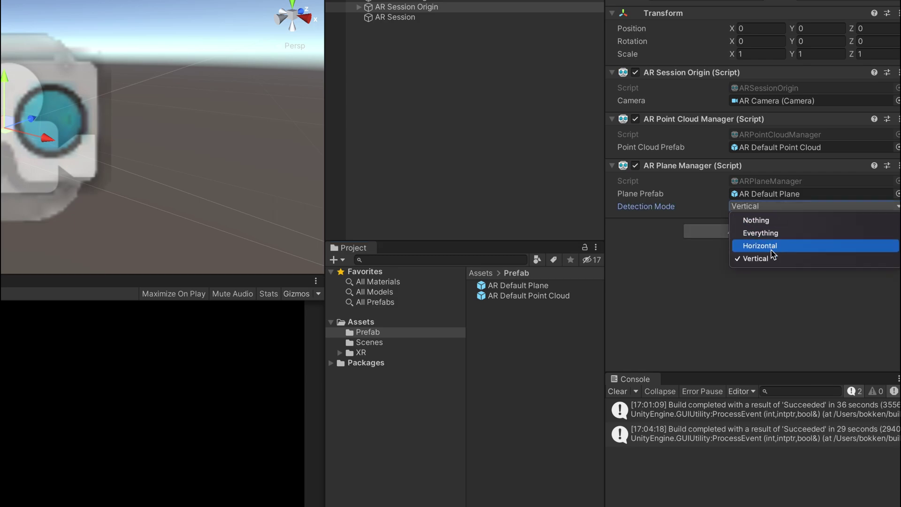
pyautogui.click(770, 257)
pyautogui.click(784, 207)
pyautogui.press('Escape')
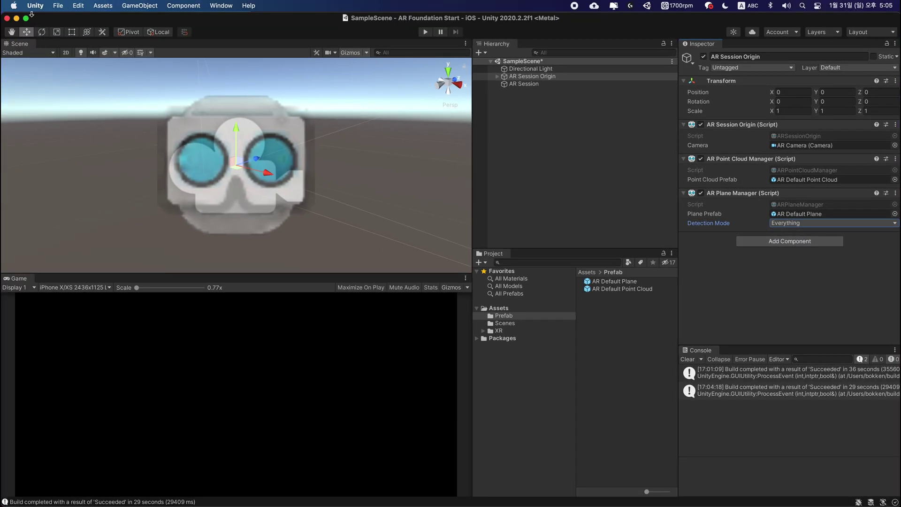
pyautogui.click(57, 5)
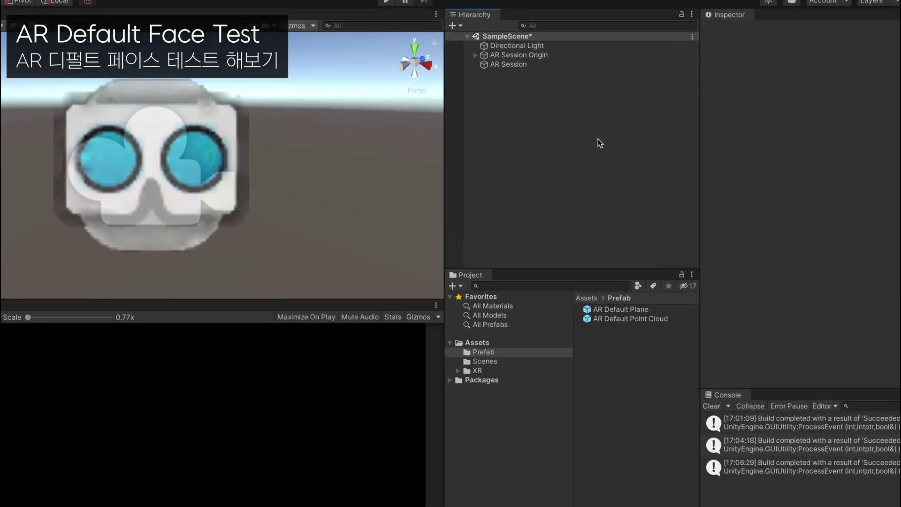
# Step: Create an AR Default Face object and add an AR Face Manager to AR Session Origin
pyautogui.rightClick(619, 149)
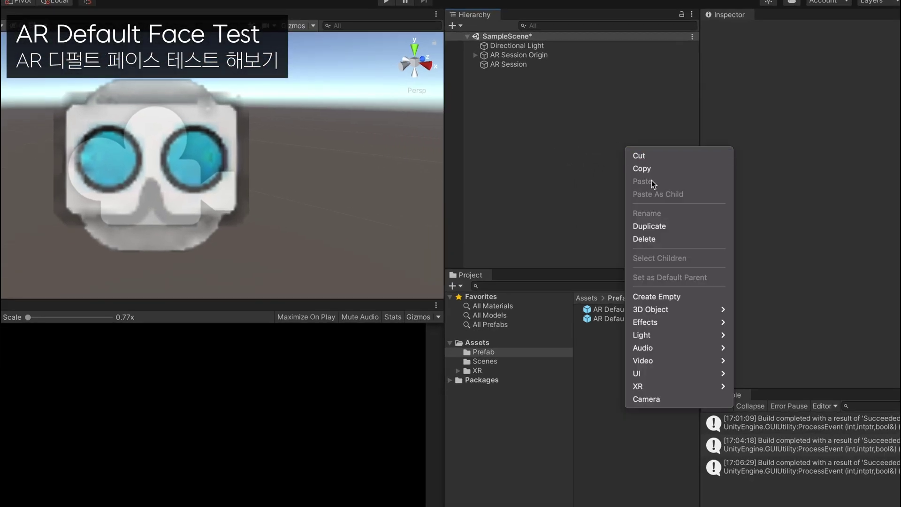
pyautogui.moveTo(671, 392)
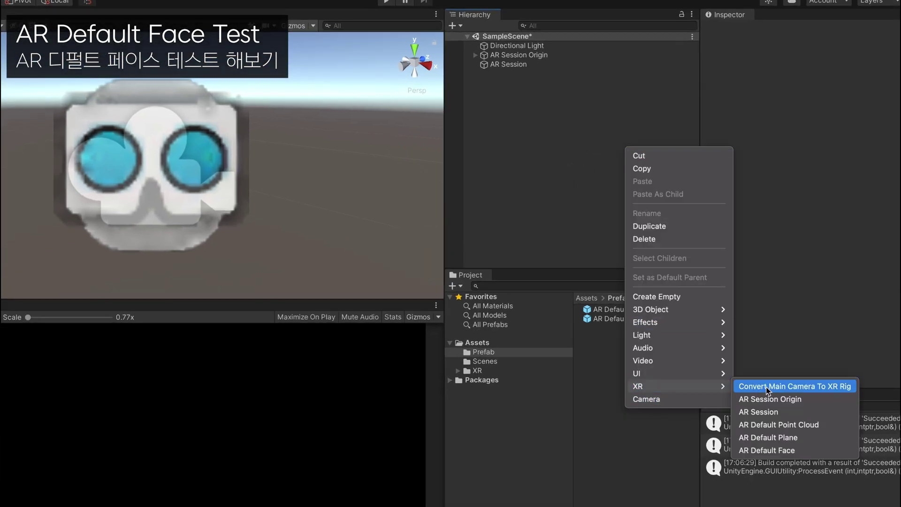
pyautogui.click(806, 454)
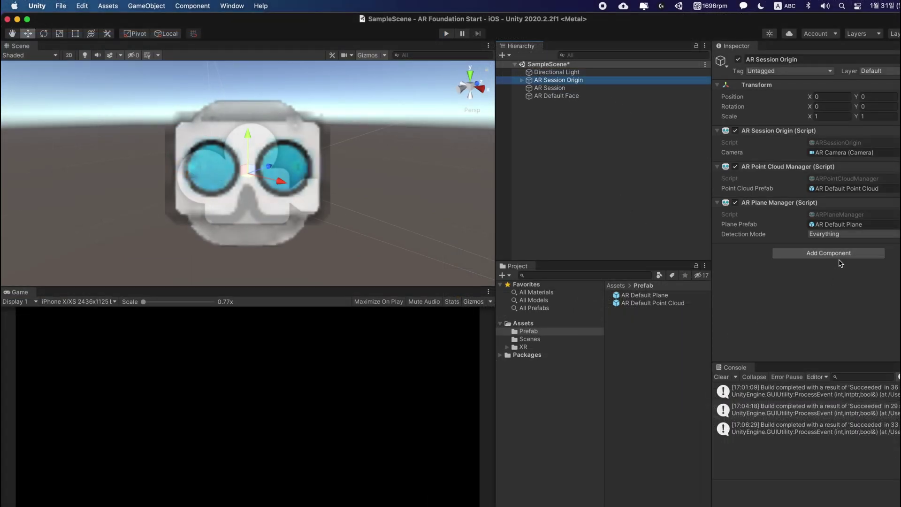
pyautogui.click(842, 256)
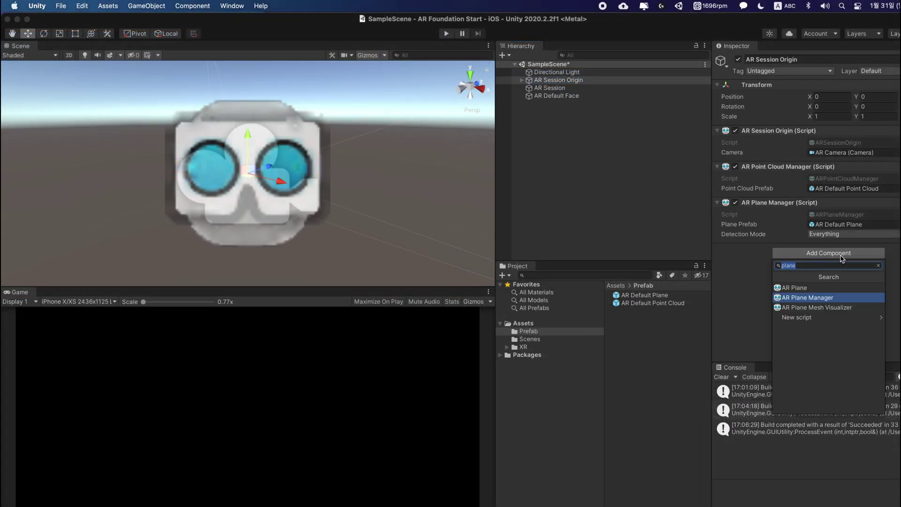
pyautogui.write('face')
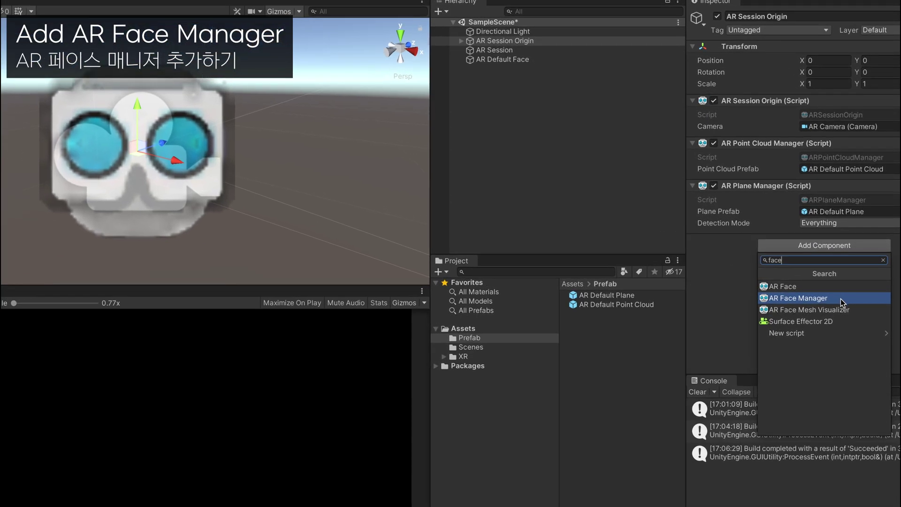
pyautogui.click(841, 300)
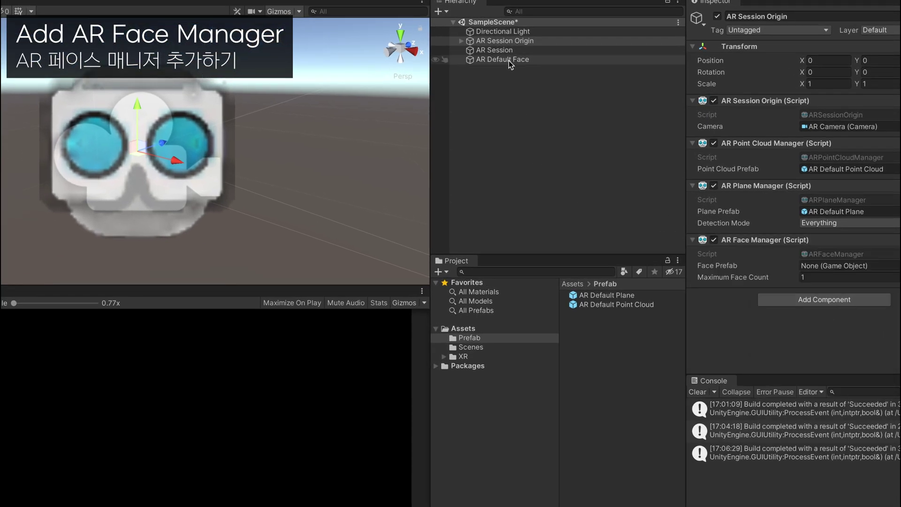
# Step: Save AR Default Face as a prefab, delete it from the scene, and assign it as Face Prefab
pyautogui.moveTo(509, 60); pyautogui.dragTo(624, 345)
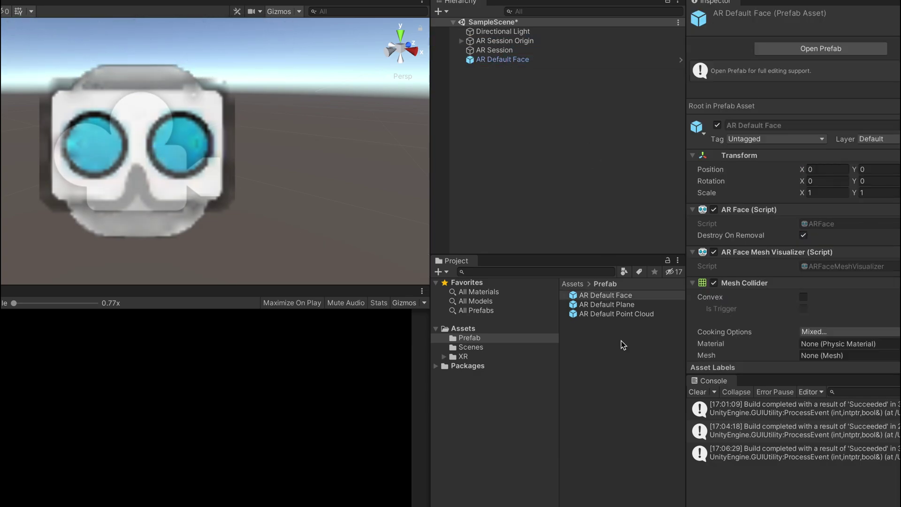
pyautogui.click(509, 59)
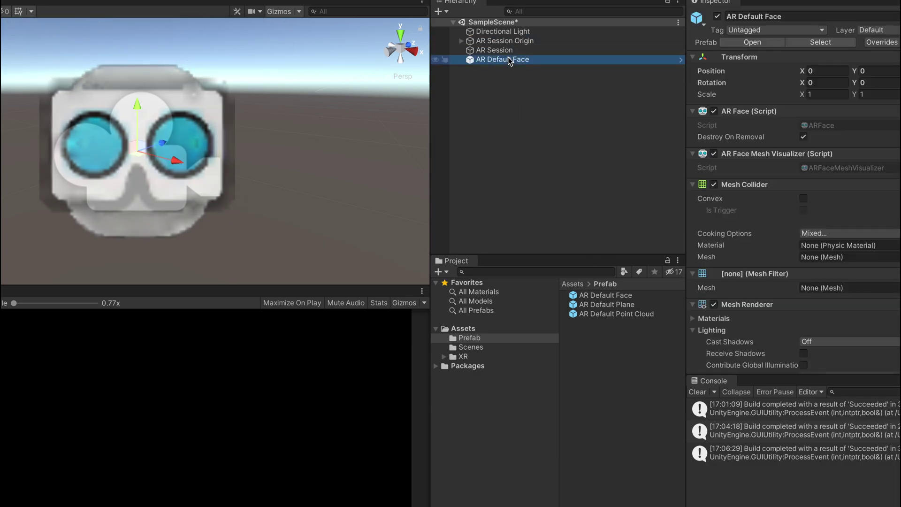
pyautogui.press('Delete')
pyautogui.click(507, 41)
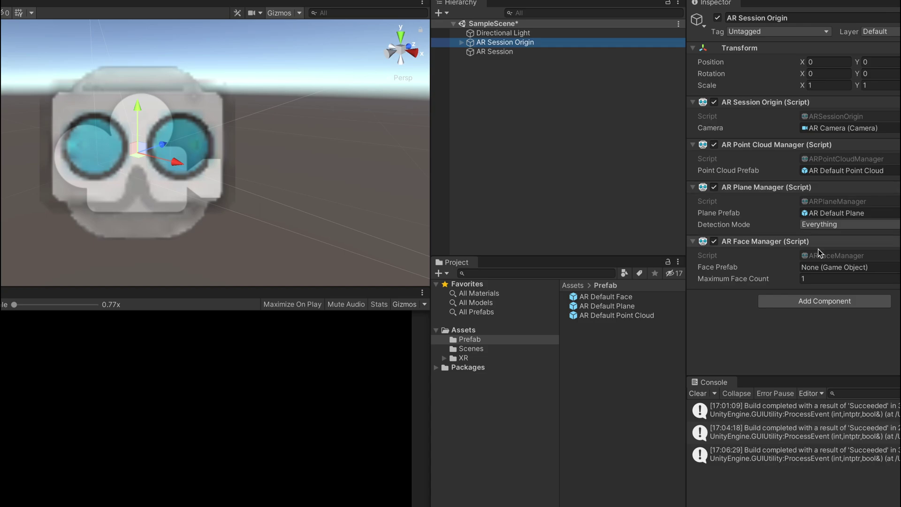
pyautogui.moveTo(605, 296); pyautogui.dragTo(838, 268)
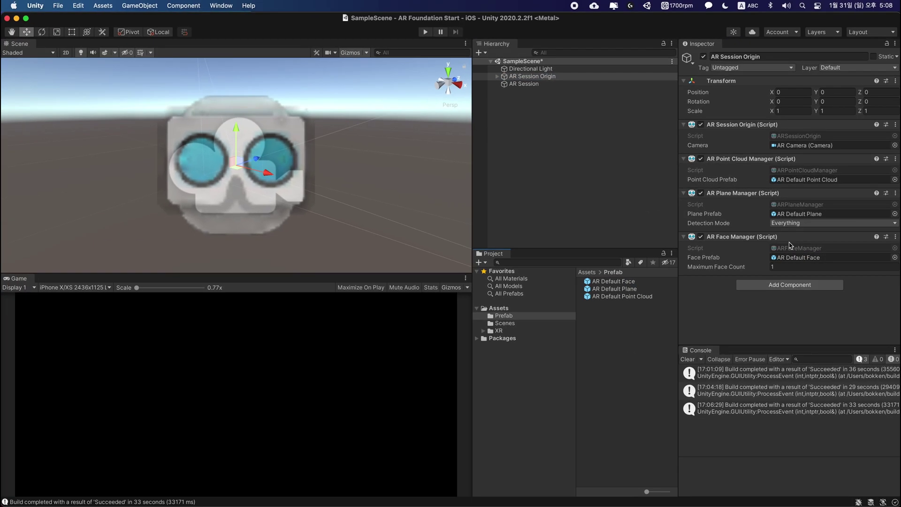
# Step: Select AR Camera under AR Session Origin and set its AR Camera Manager Facing Direction to User
pyautogui.doubleClick(804, 146)
pyautogui.scroll(-5, 772, 281)
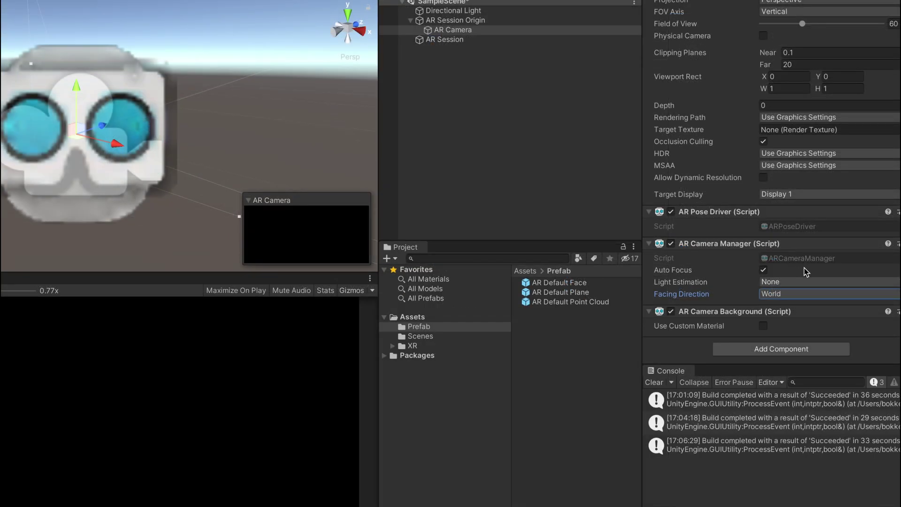
pyautogui.click(478, 21)
pyautogui.click(471, 29)
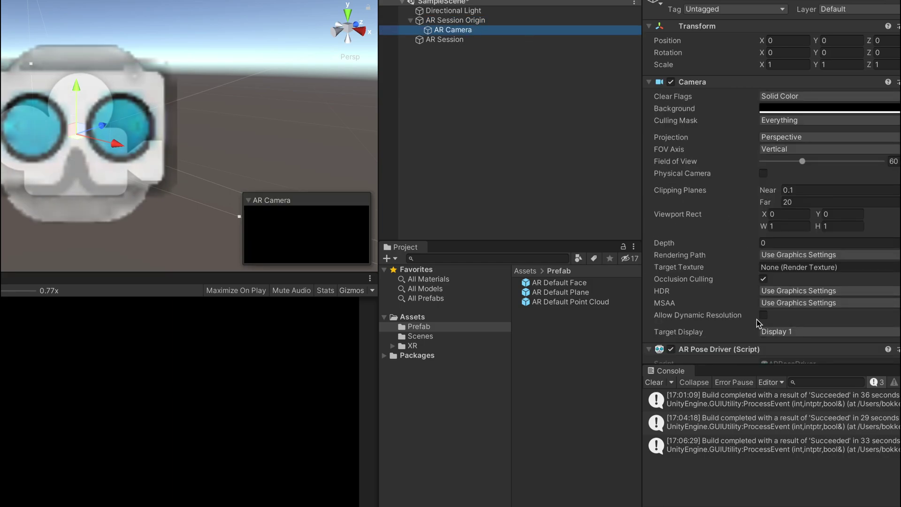
pyautogui.scroll(-3, 757, 319)
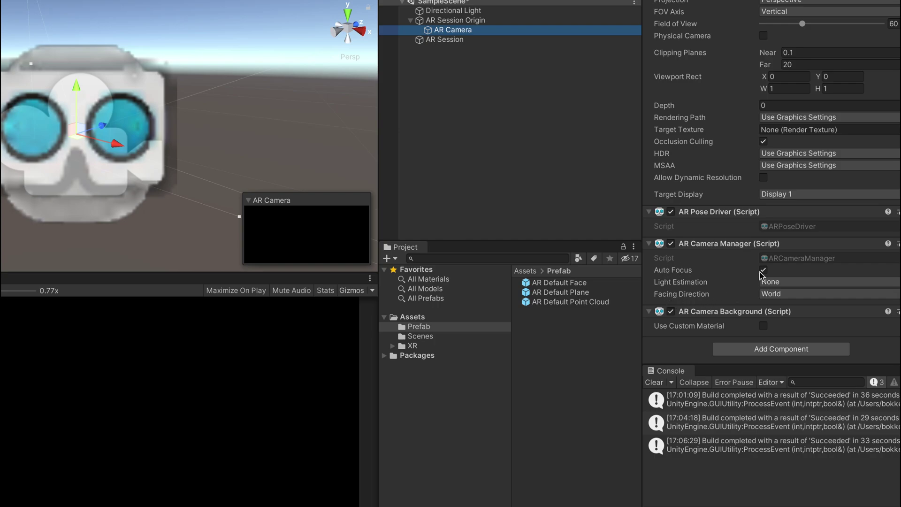
pyautogui.click(793, 295)
pyautogui.click(796, 312)
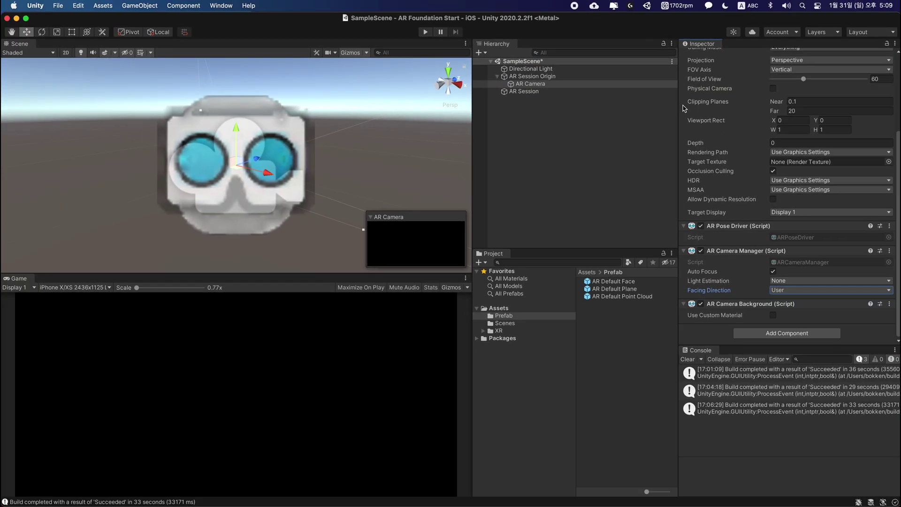
pyautogui.click(641, 114)
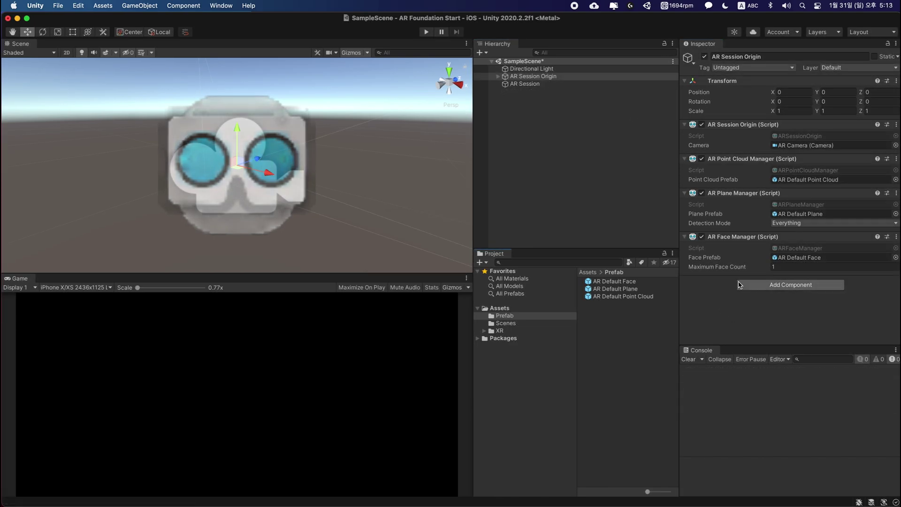
# Step: Remove the AR Point Cloud Manager and AR Plane Manager components from AR Session Origin
pyautogui.rightClick(739, 163)
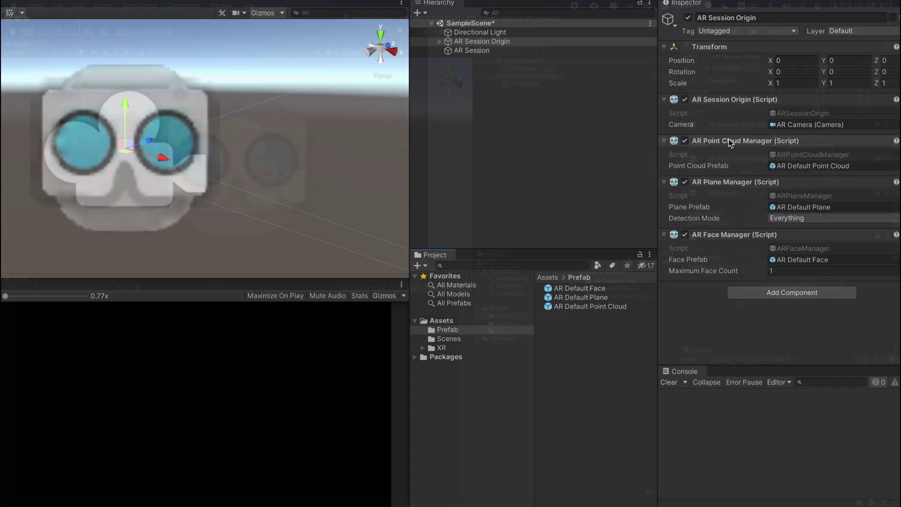
pyautogui.click(745, 171)
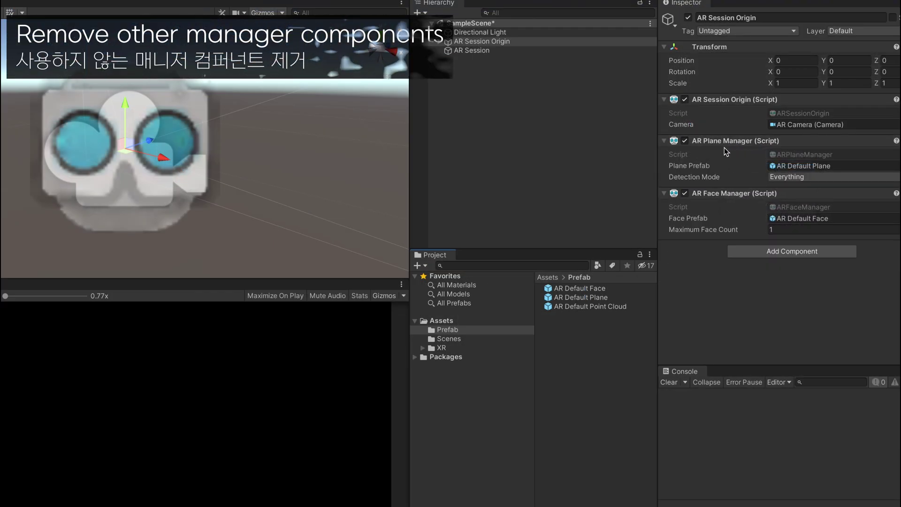
pyautogui.rightClick(739, 140)
pyautogui.click(758, 170)
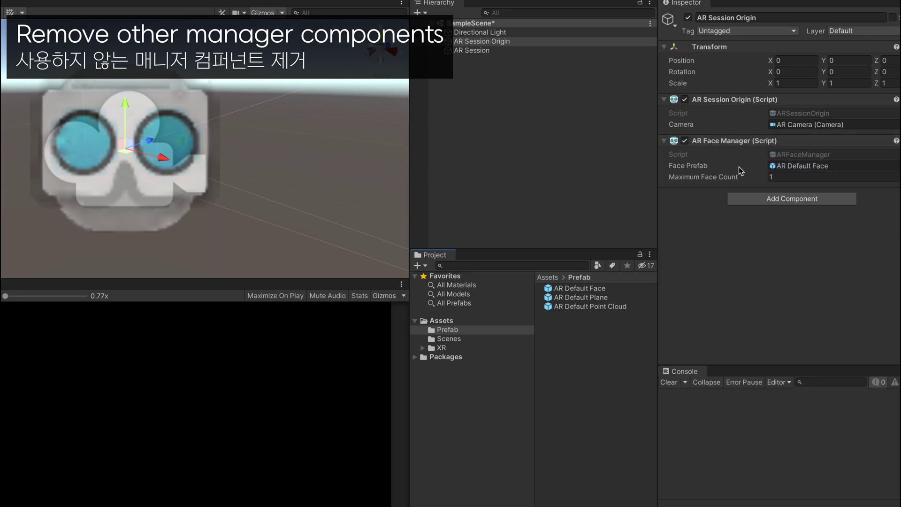